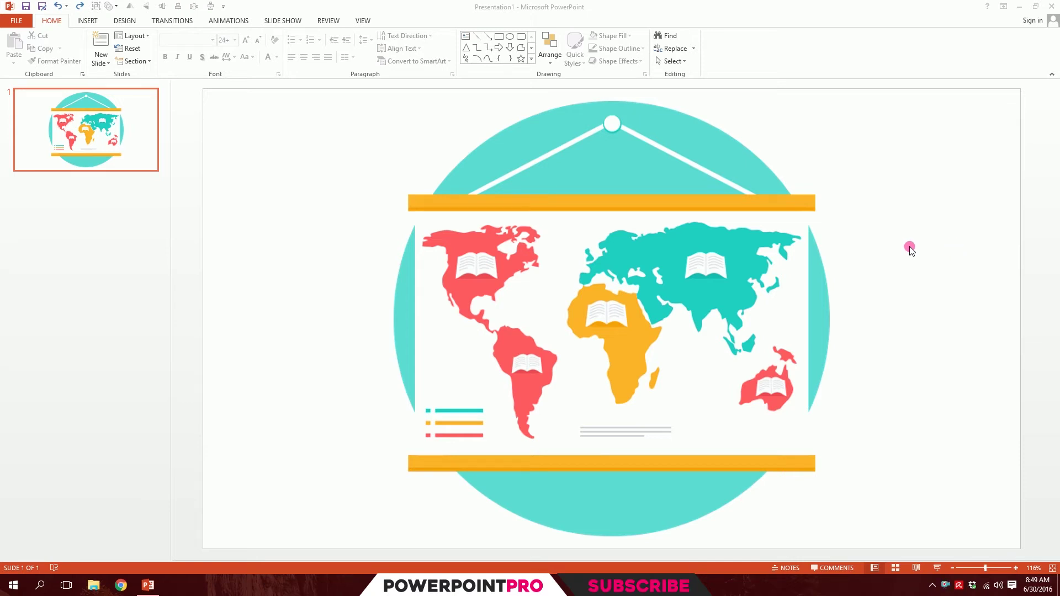
# Select the world map picture and show the Picture Tools Format options
pyautogui.click(700, 253)
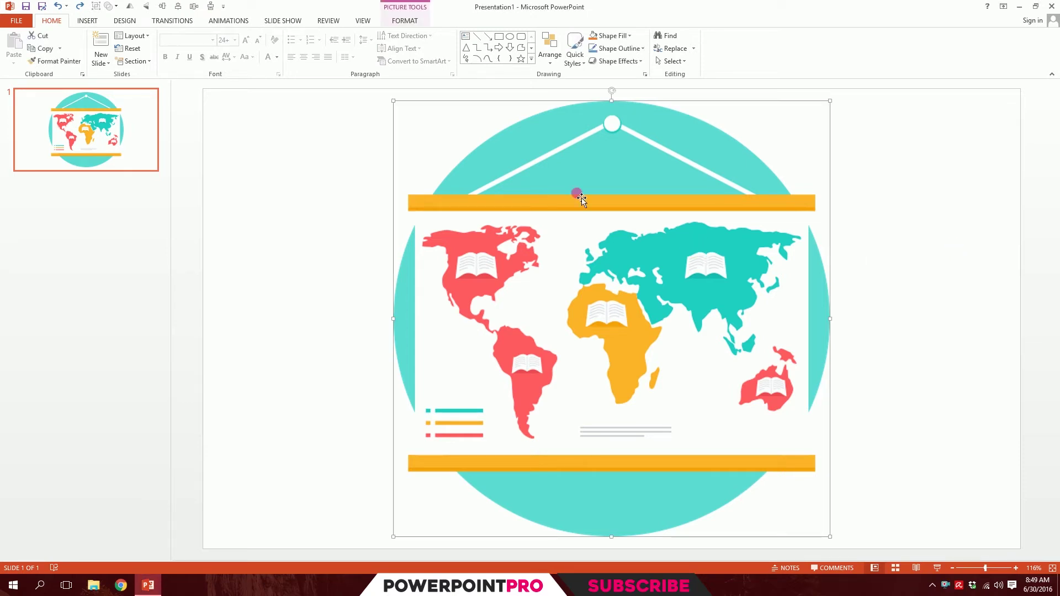
pyautogui.click(410, 21)
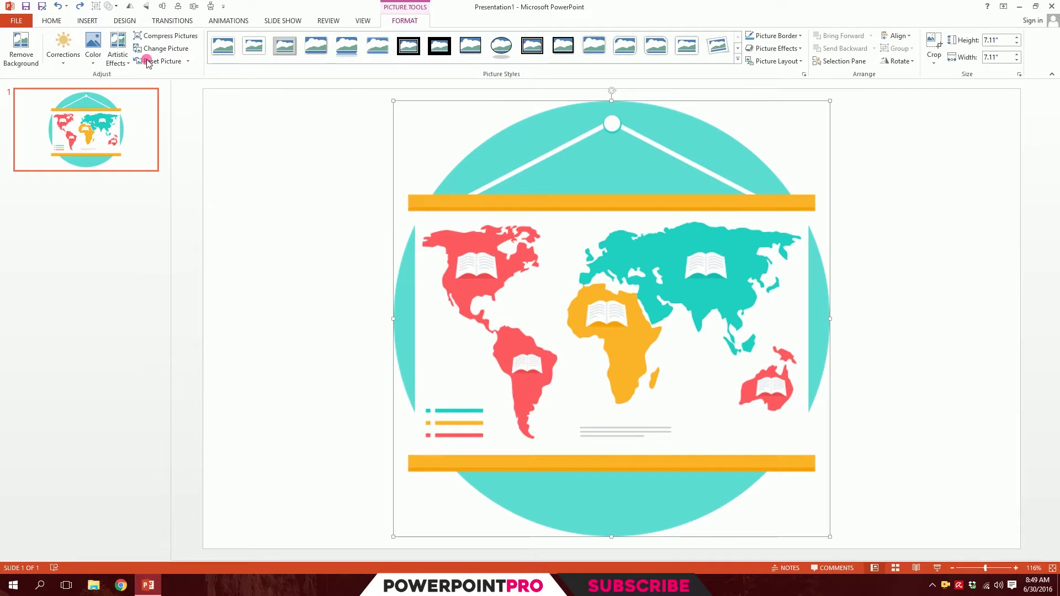
# Start Remove Background and mark the map board's left and right edges to keep
pyautogui.click(19, 52)
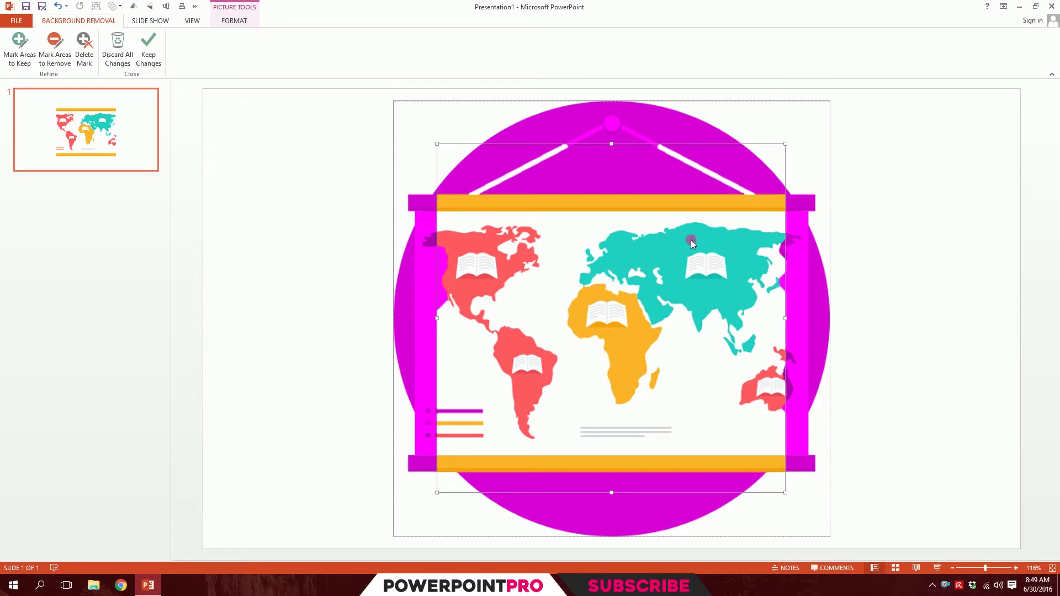
pyautogui.click(21, 60)
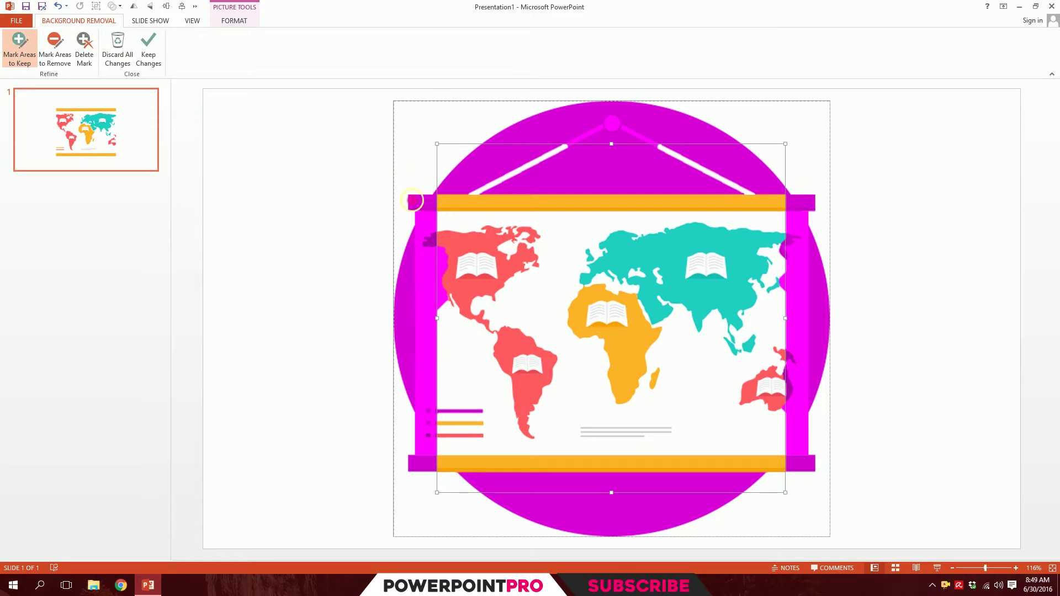
pyautogui.click(430, 210)
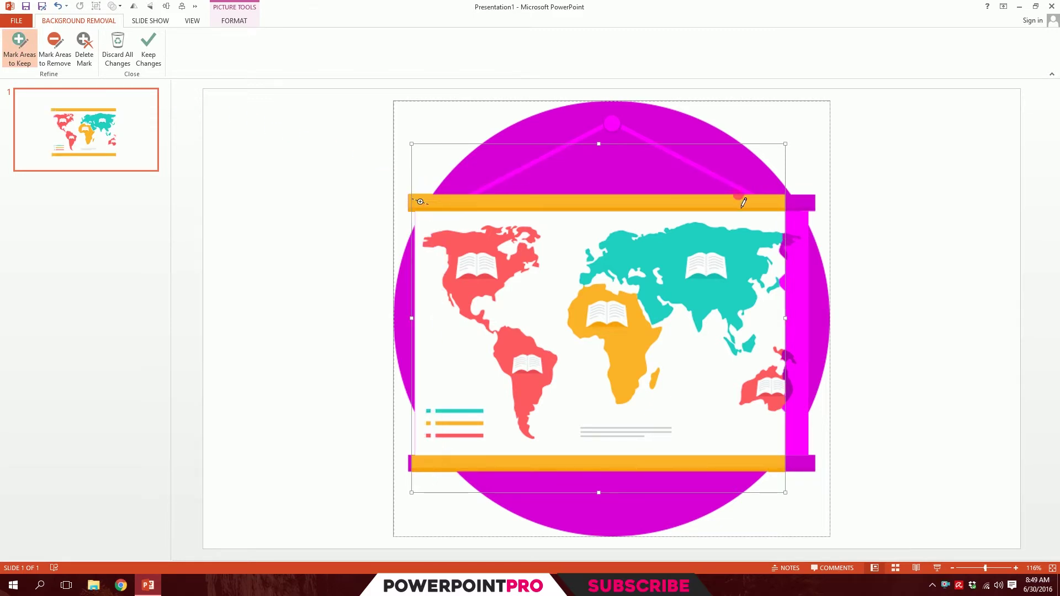
pyautogui.moveTo(803, 207); pyautogui.dragTo(794, 253)
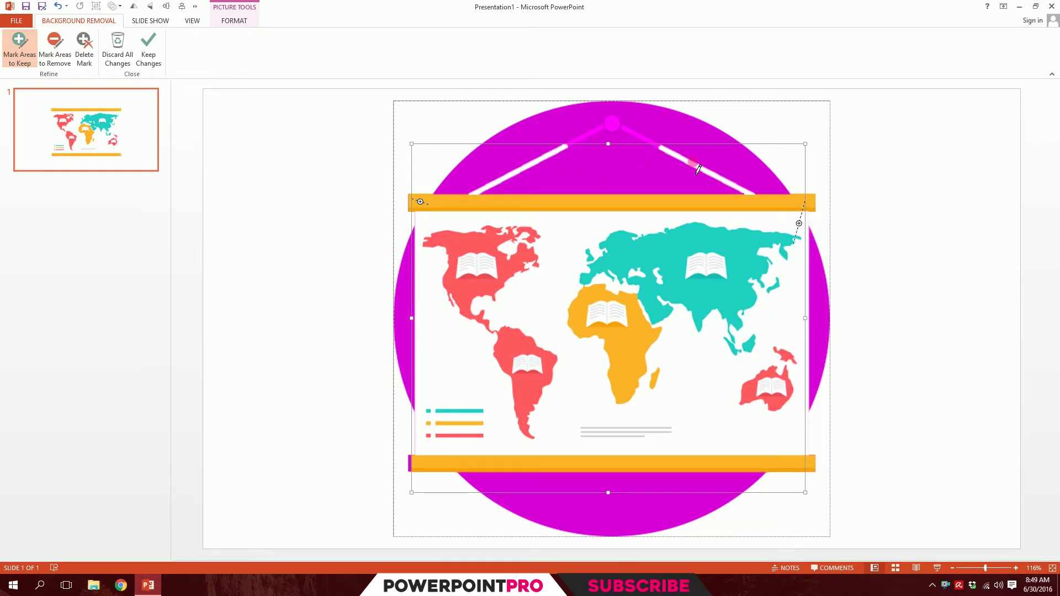
# Mark the hanger strings for removal and shrink the kept area to the map board
pyautogui.click(56, 40)
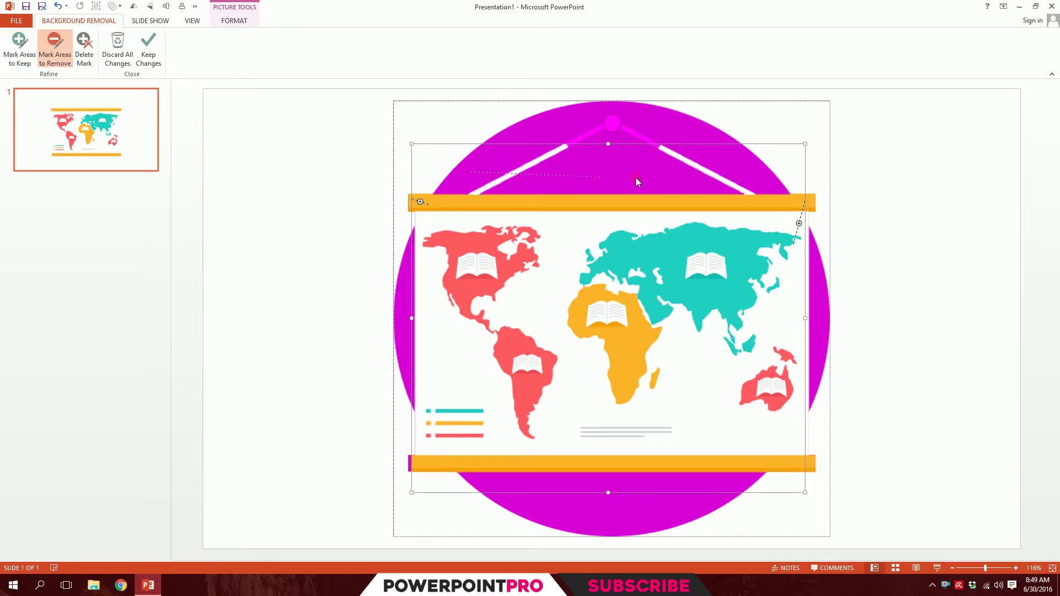
pyautogui.moveTo(737, 172); pyautogui.dragTo(741, 175)
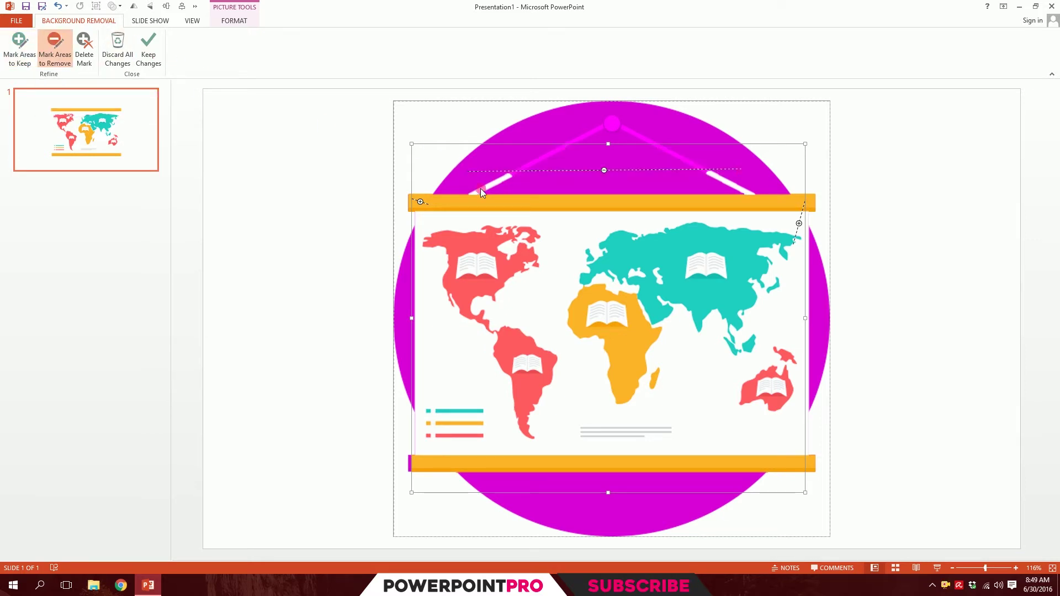
pyautogui.moveTo(471, 189); pyautogui.dragTo(761, 184)
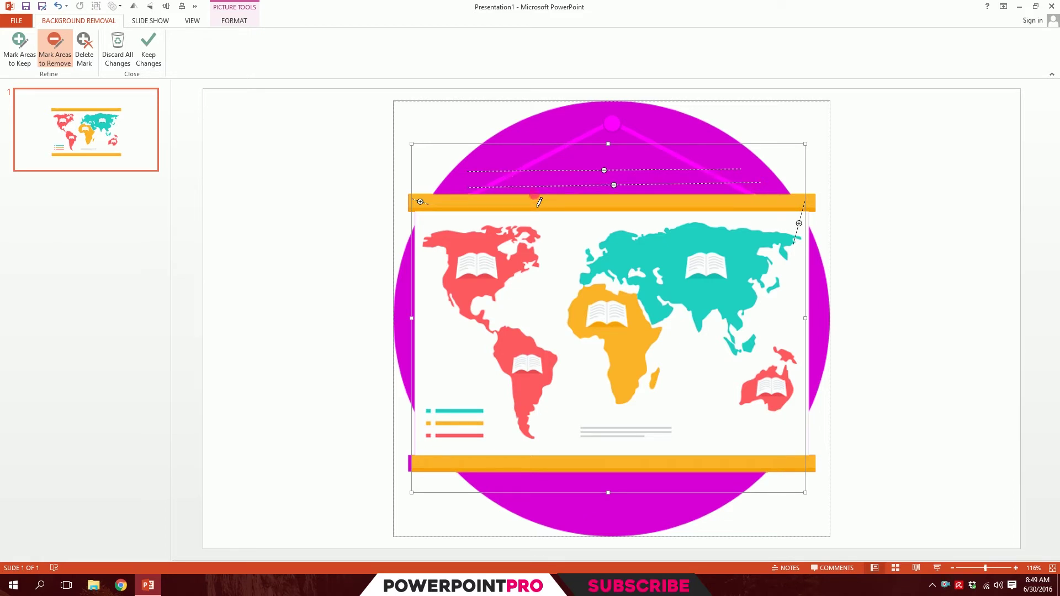
pyautogui.moveTo(414, 145); pyautogui.dragTo(403, 190)
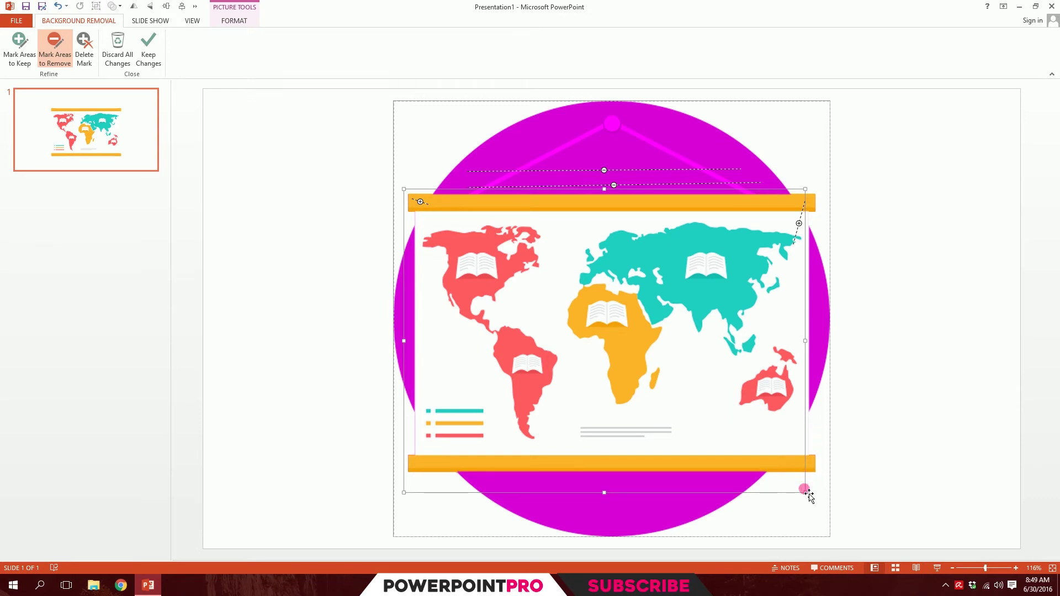
pyautogui.moveTo(806, 492); pyautogui.dragTo(825, 478)
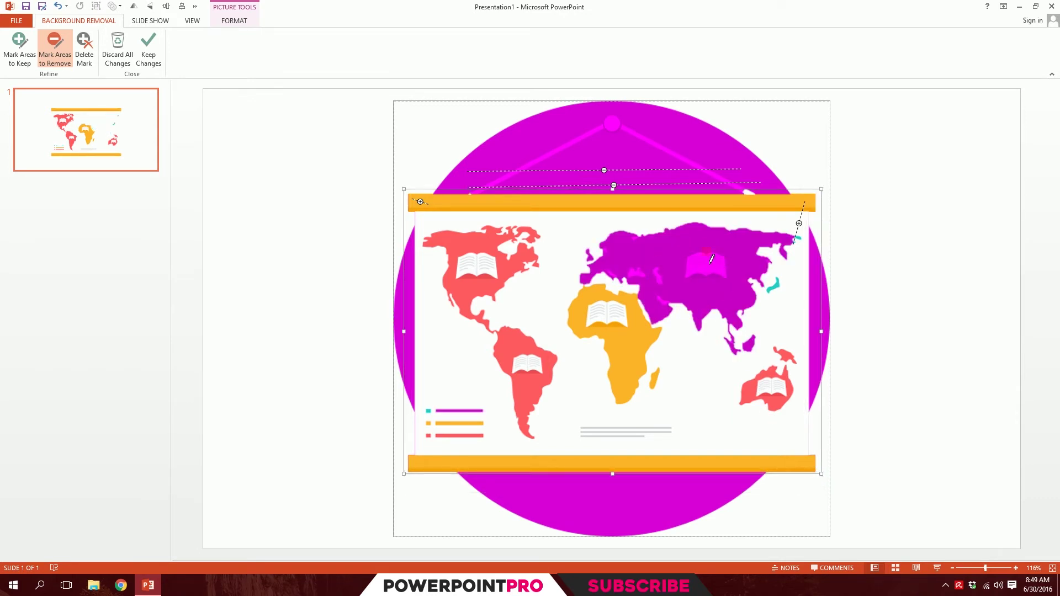
# Mark Asia, the islands below it and the teal legend bar as areas to keep
pyautogui.click(19, 48)
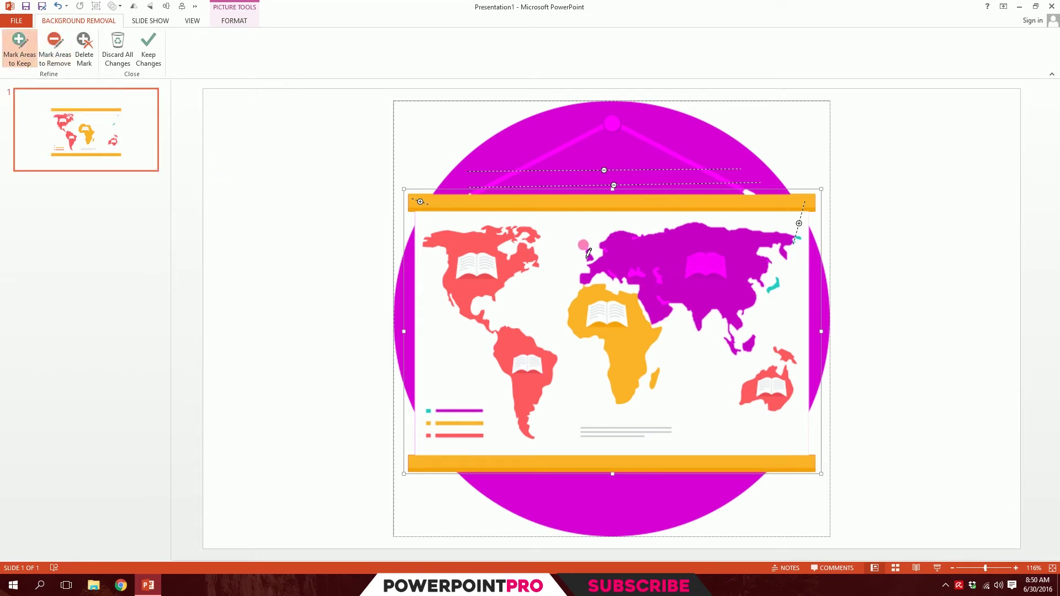
pyautogui.moveTo(582, 236); pyautogui.dragTo(760, 292)
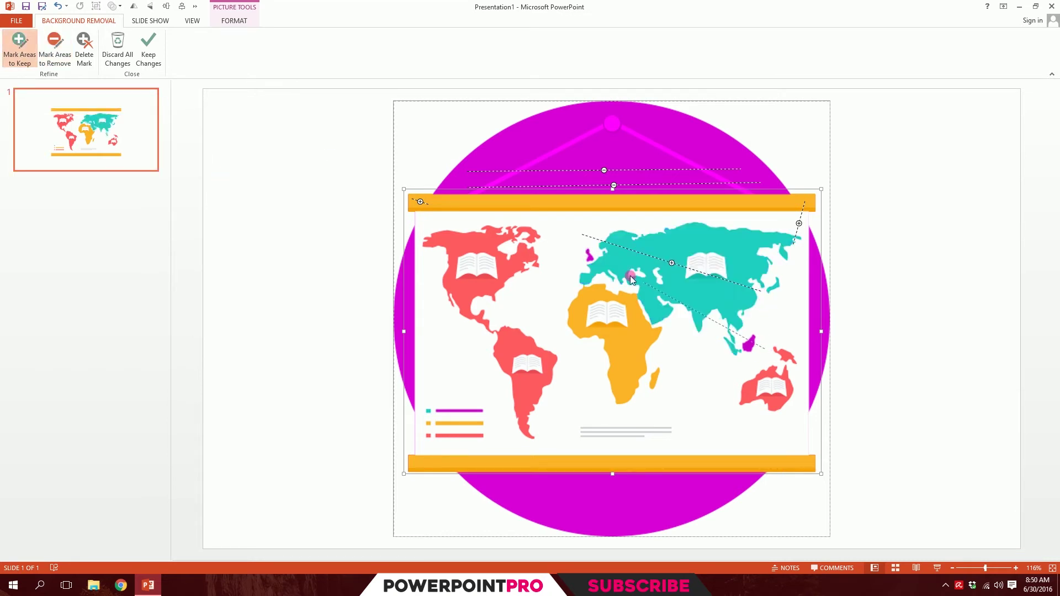
pyautogui.moveTo(564, 244); pyautogui.dragTo(755, 345)
pyautogui.moveTo(437, 402); pyautogui.dragTo(486, 417)
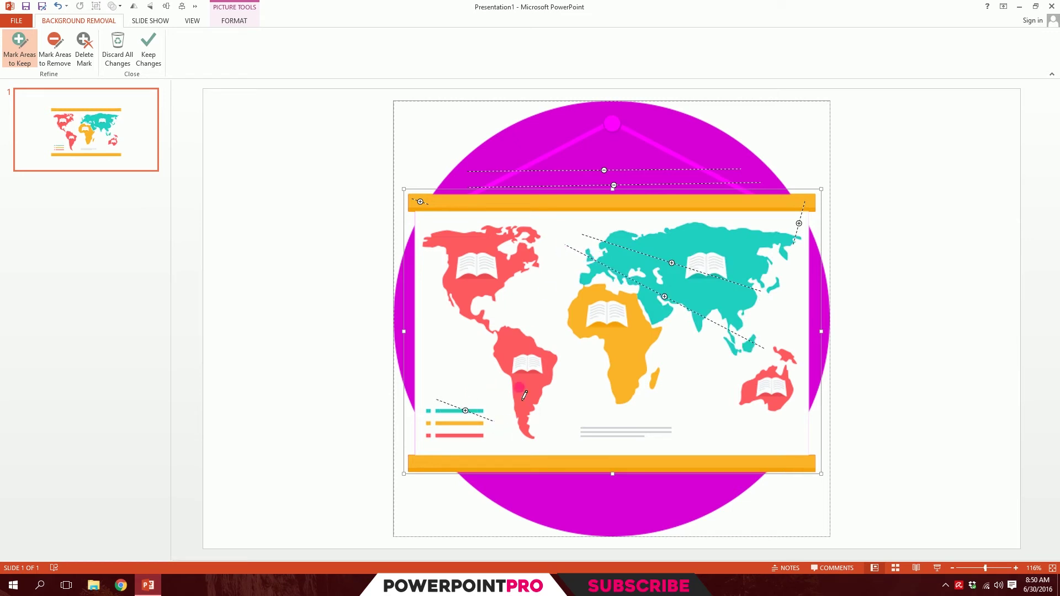
# Keep the background removal changes, leaving only the map board
pyautogui.click(151, 55)
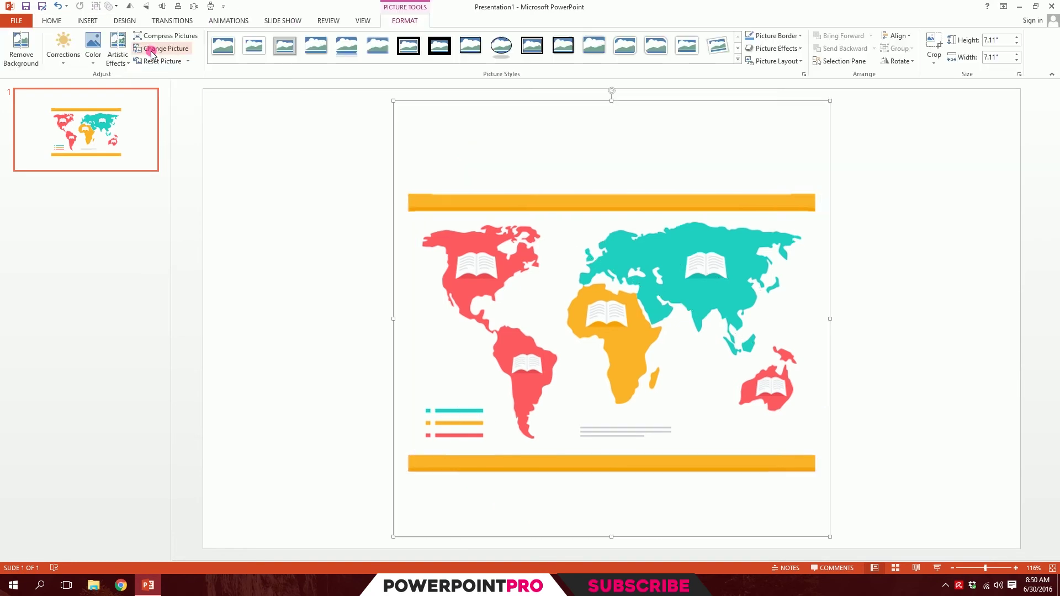